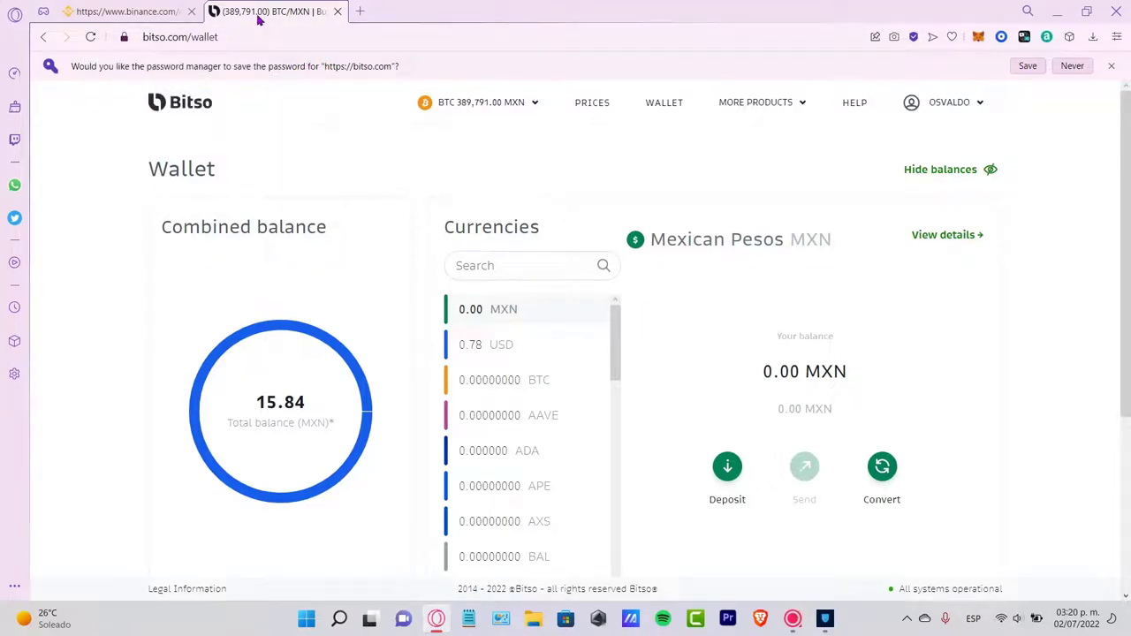
Step: Switch back and forth between the Binance spot wallet and the Bitso wallet
left_click(124, 11)
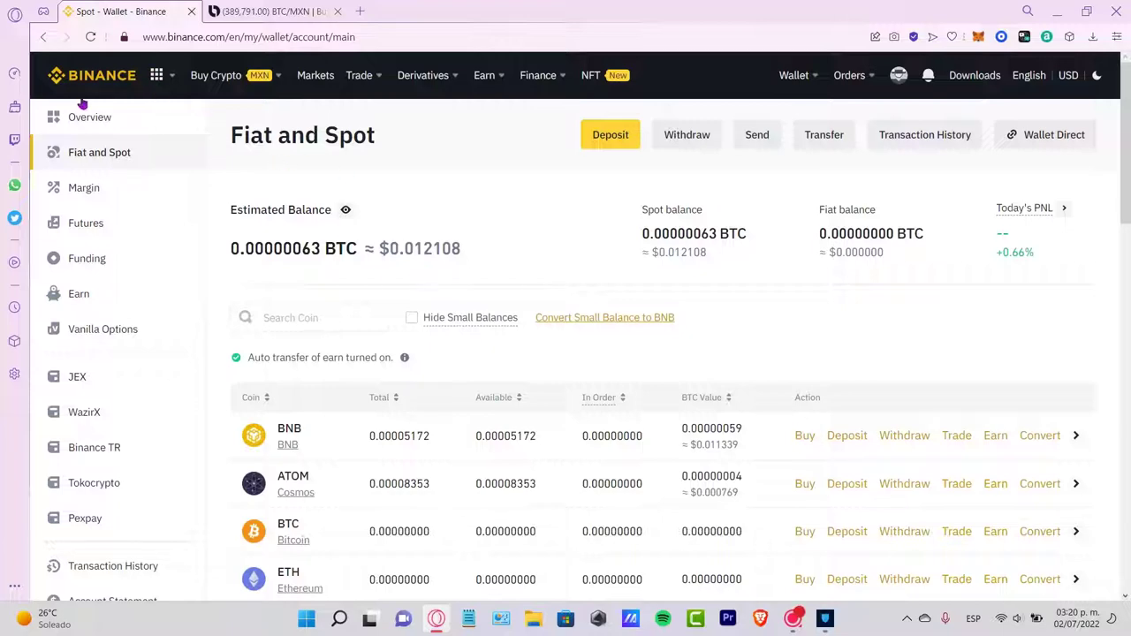
left_click(269, 11)
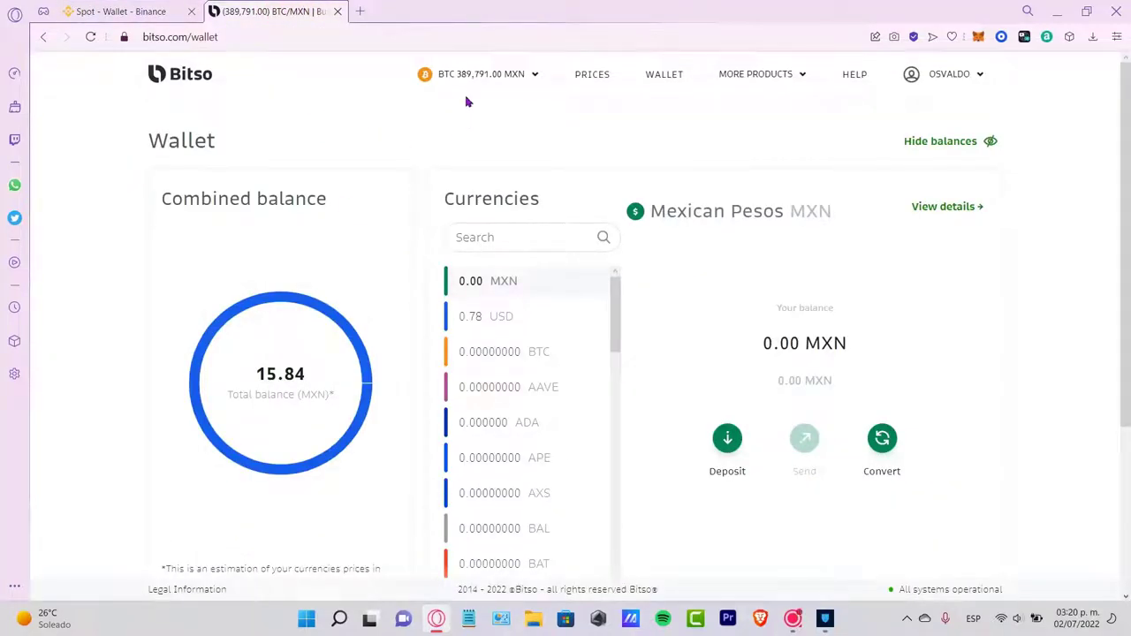
left_click(262, 11)
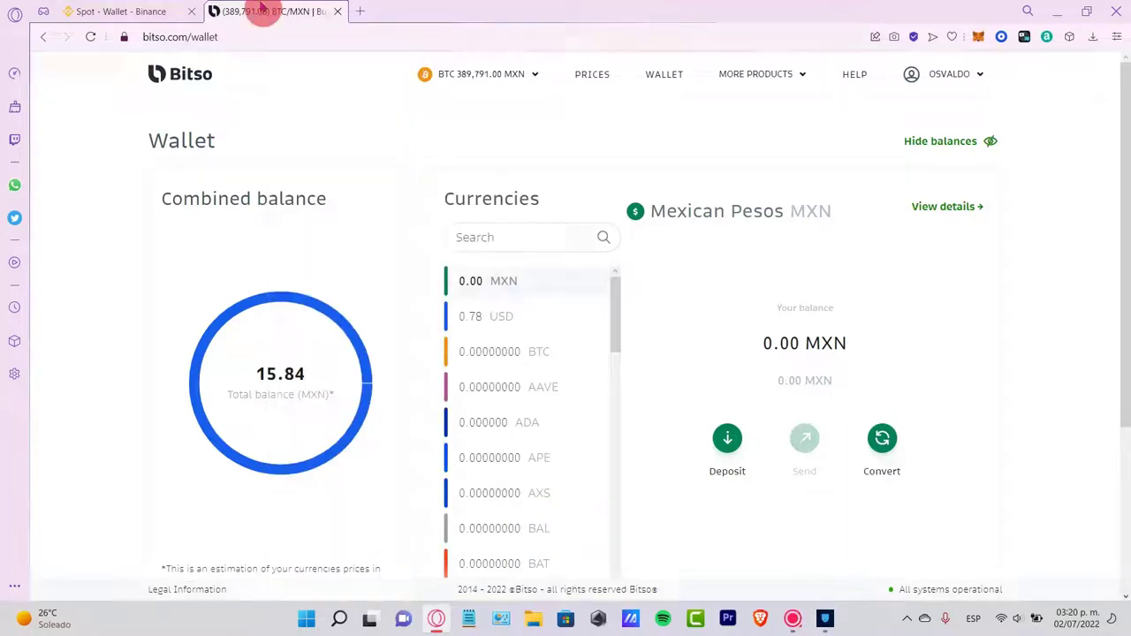
left_click(121, 11)
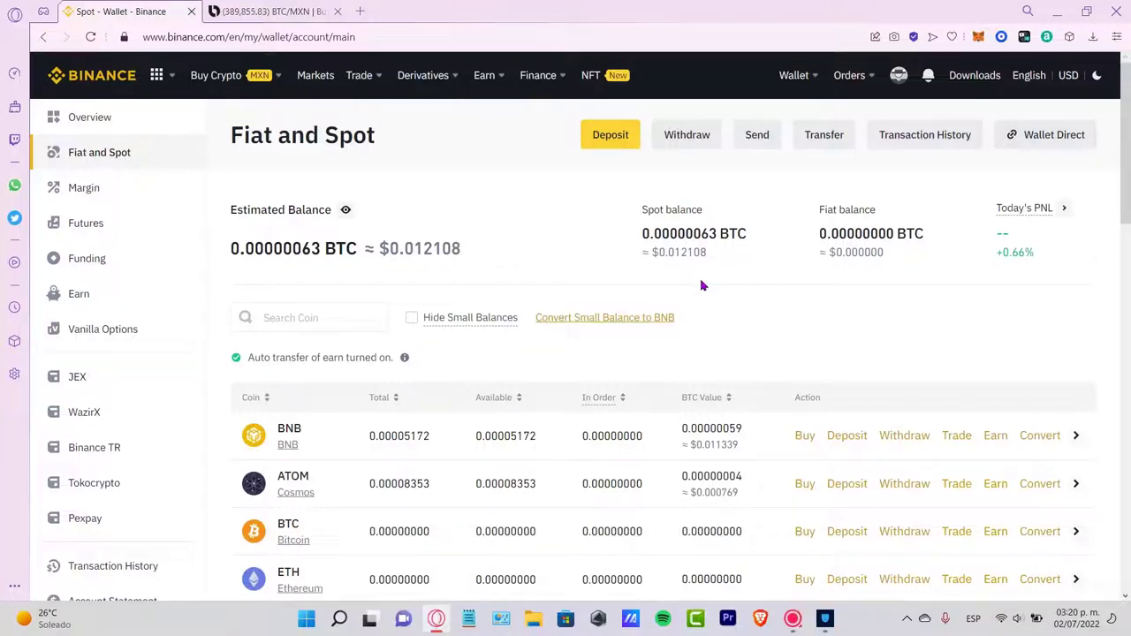
left_click(269, 10)
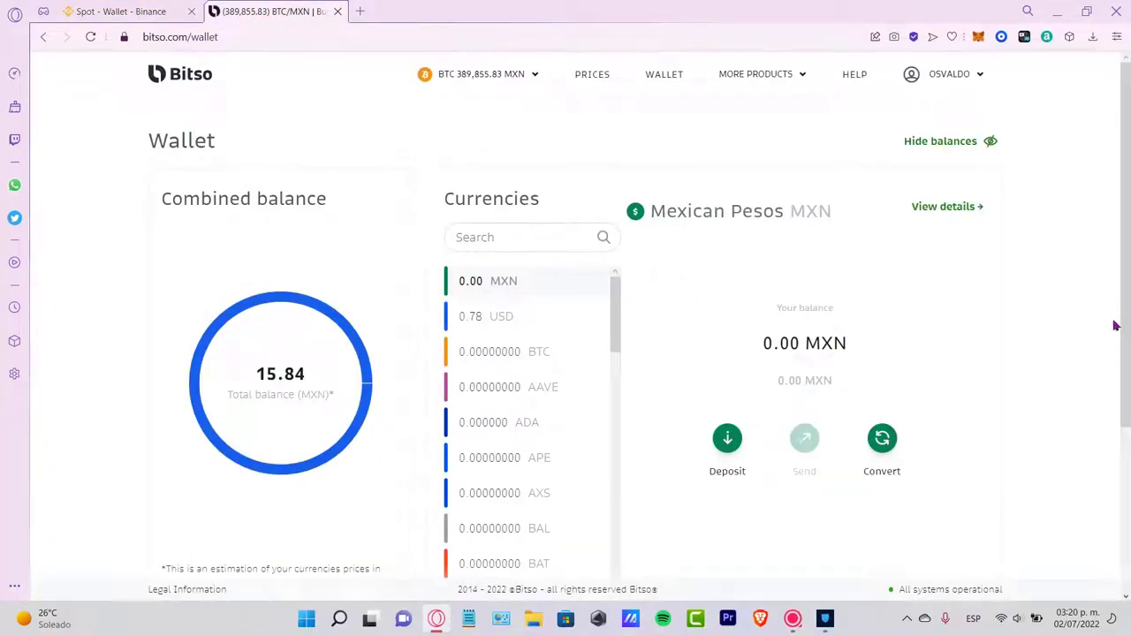
mouse_move(616, 302)
left_mouse_down()
mouse_move(606, 565)
mouse_move(628, 487)
mouse_move(616, 300)
left_mouse_up()
Step: Search Bitso currencies for 'bnb', clear it, and show the 0.78 USD stablecoins balance
left_click(550, 234)
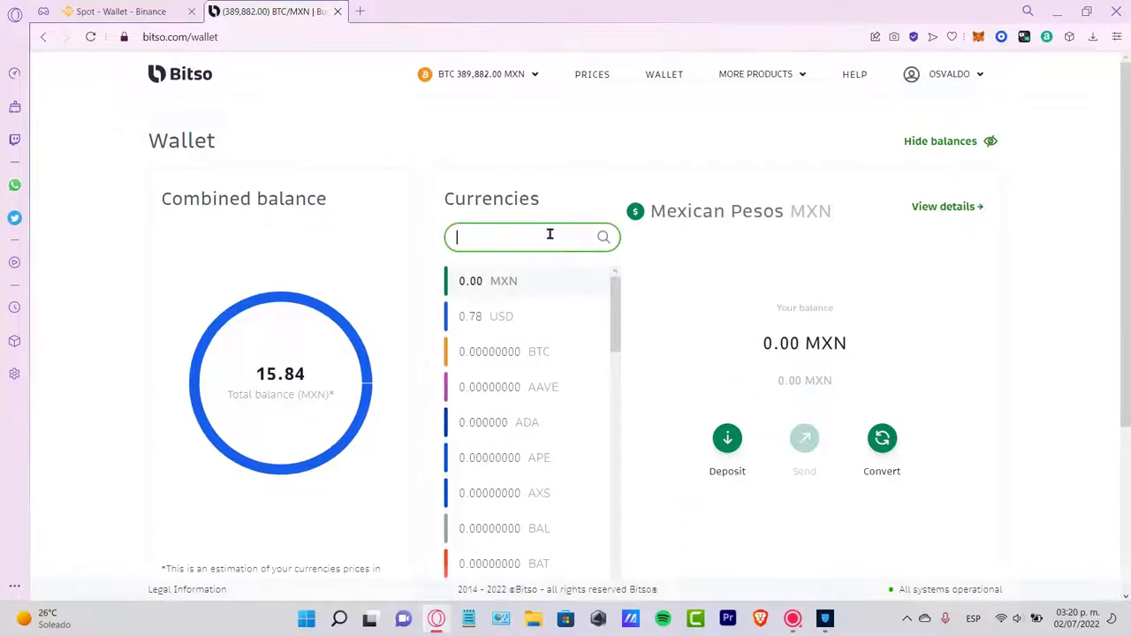
type("bnb")
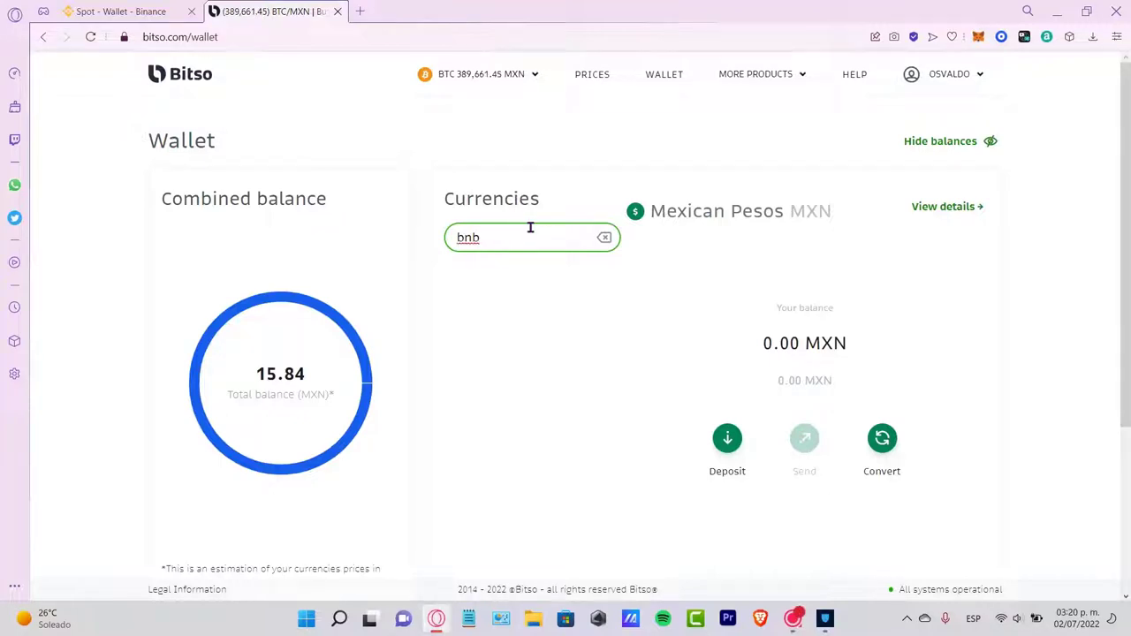
double_click(540, 237)
key("BackSpace")
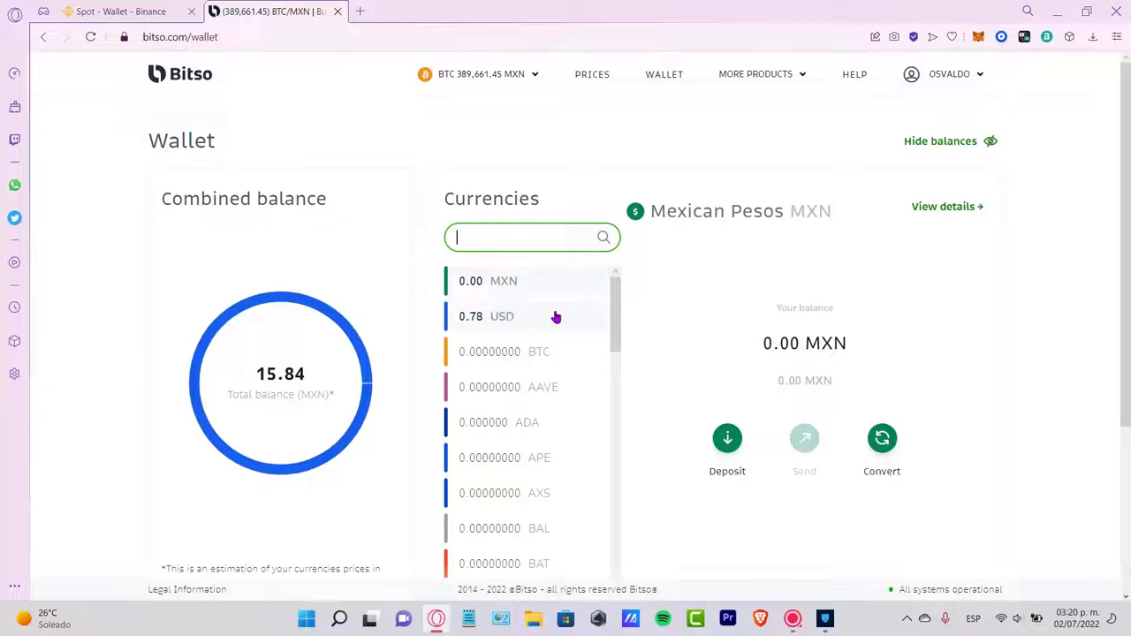
left_click(549, 315)
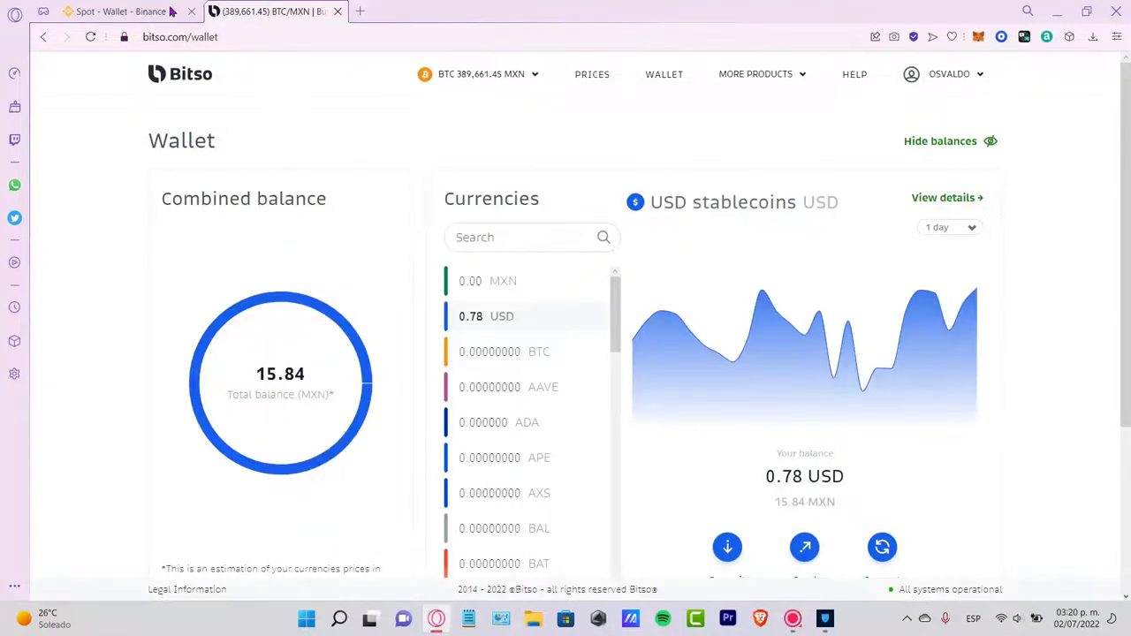
key("ctrl+Tab")
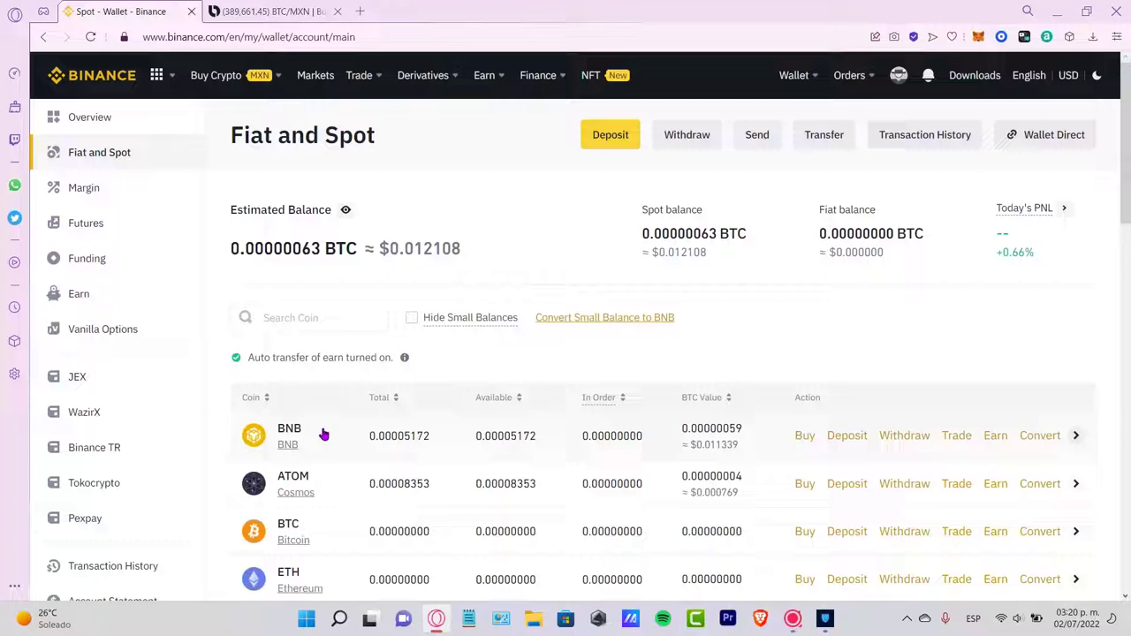
Step: Set up a Binance conversion of 34 BNB into USDC
left_click(1043, 436)
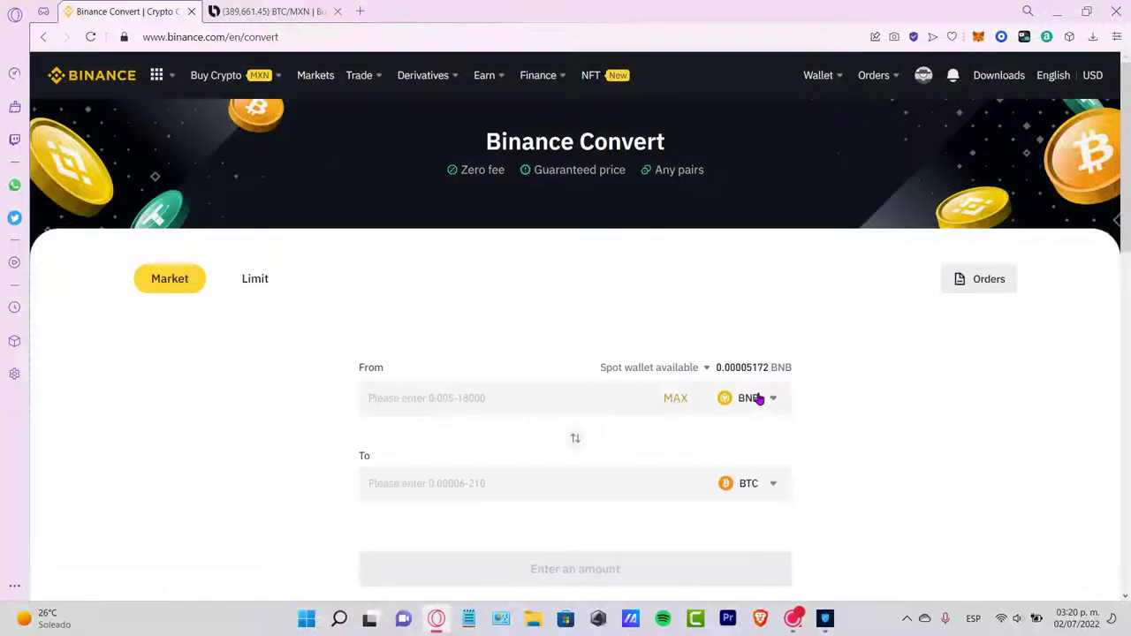
left_click(768, 484)
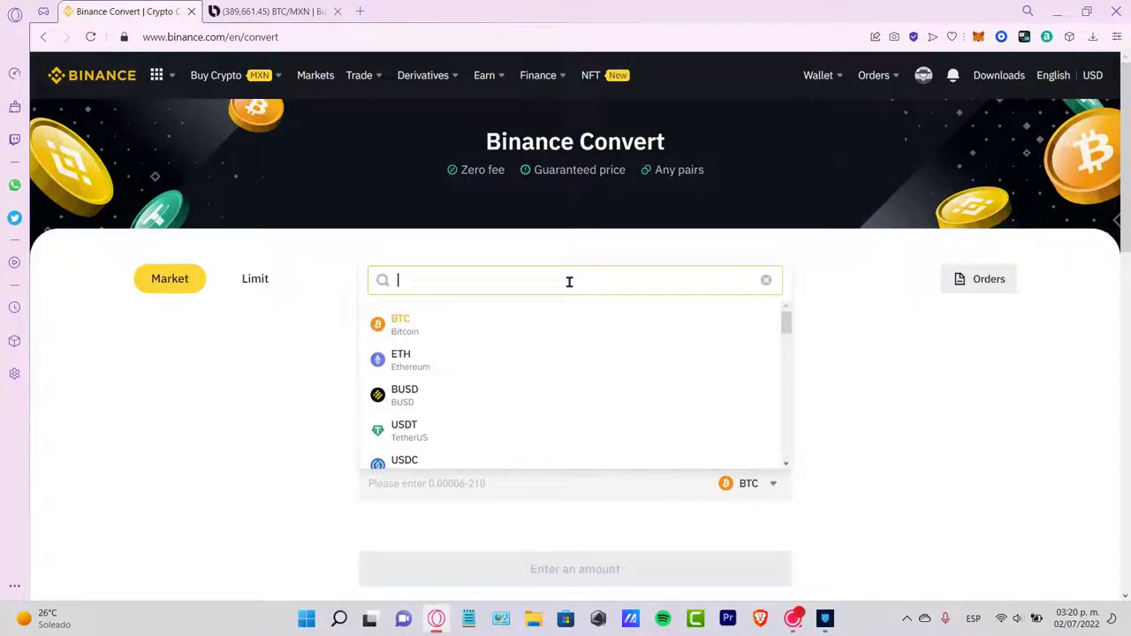
type("usd")
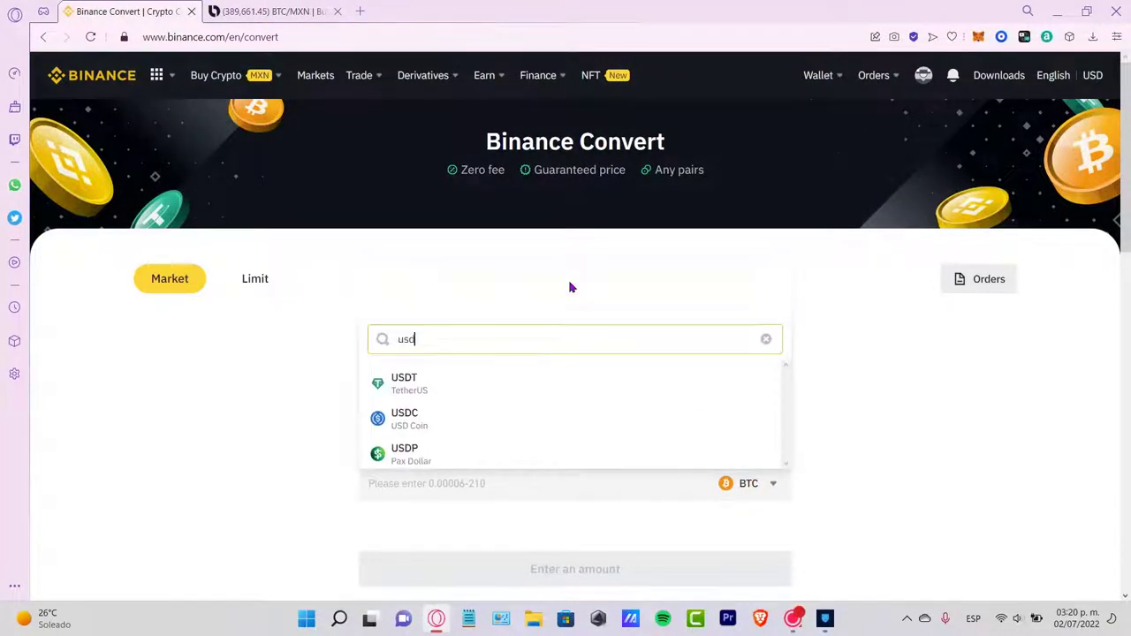
left_click(412, 431)
left_click(528, 402)
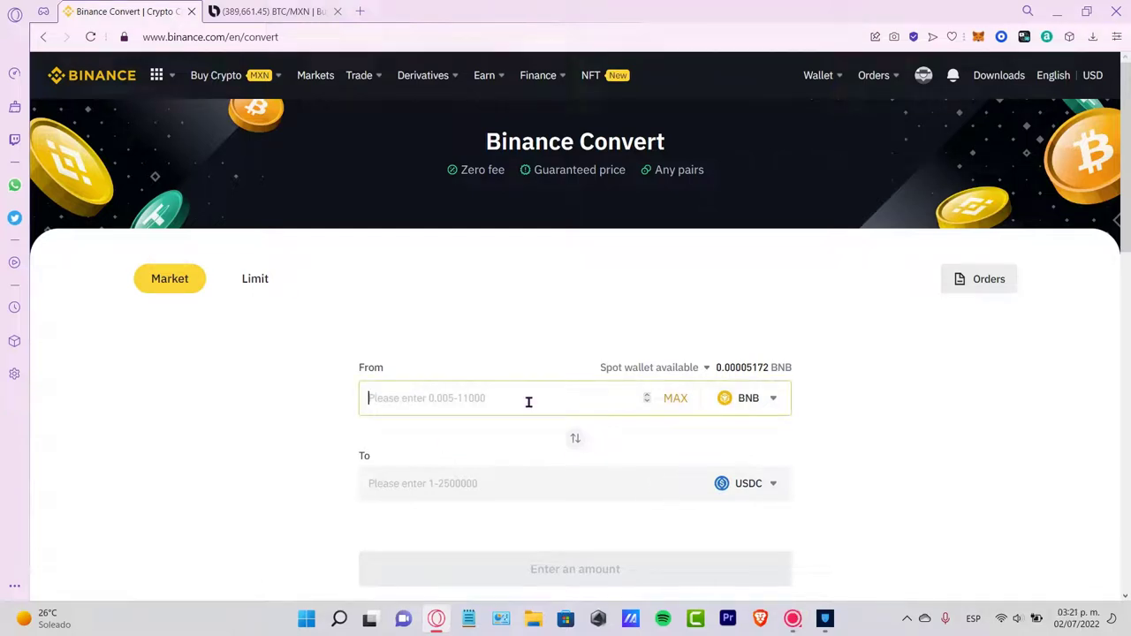
type("34")
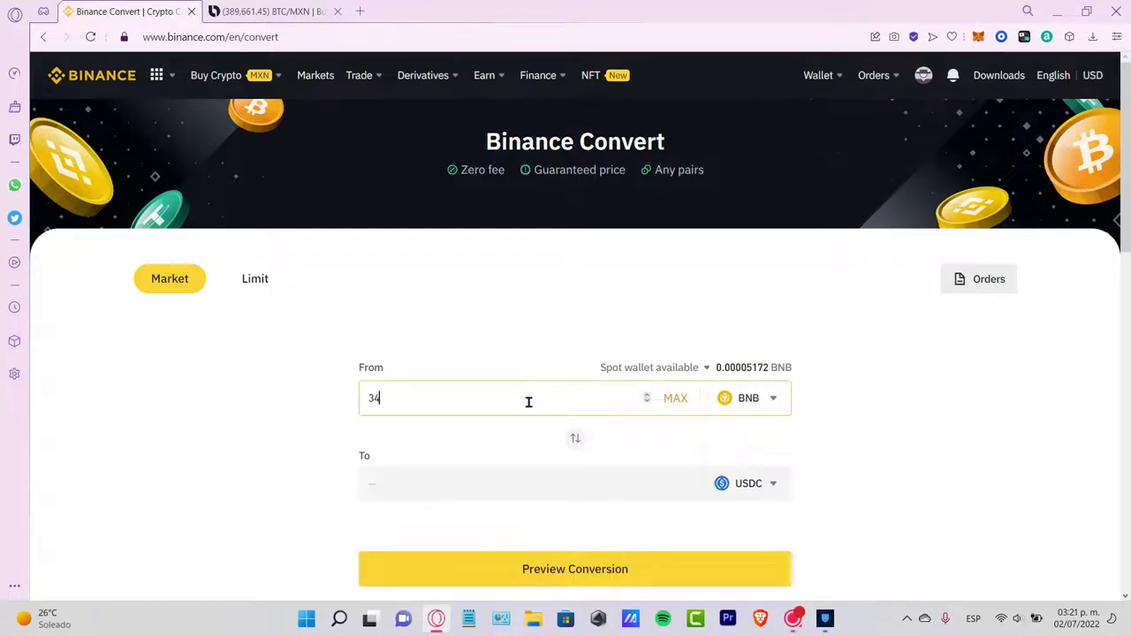
mouse_move(819, 76)
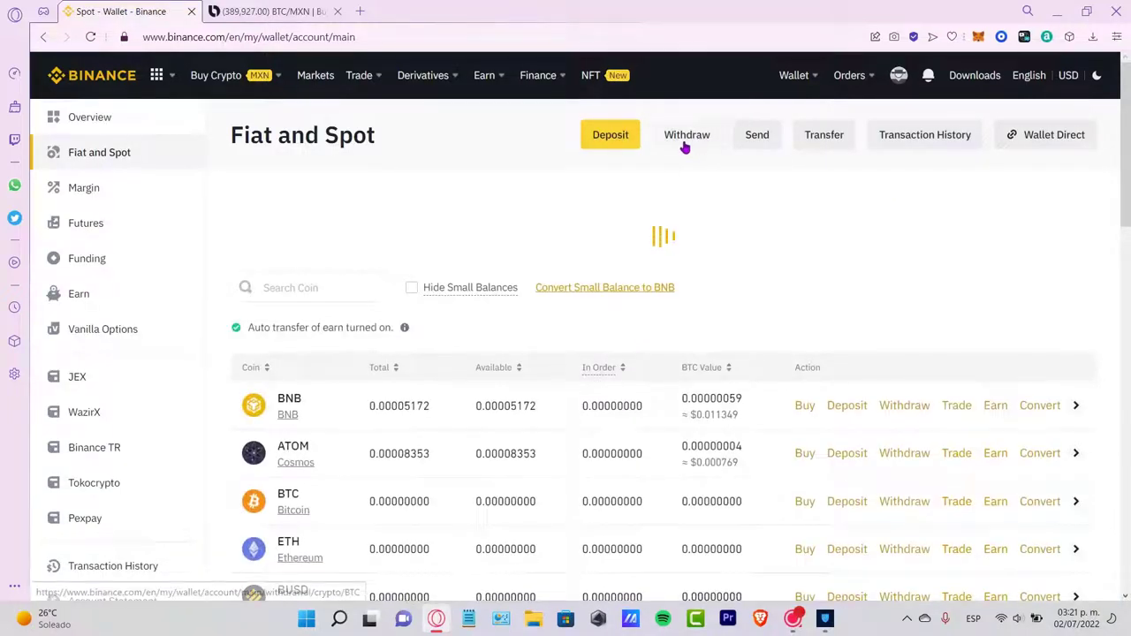
Step: Start a Binance crypto withdrawal with USDC selected as the coin
left_click(694, 142)
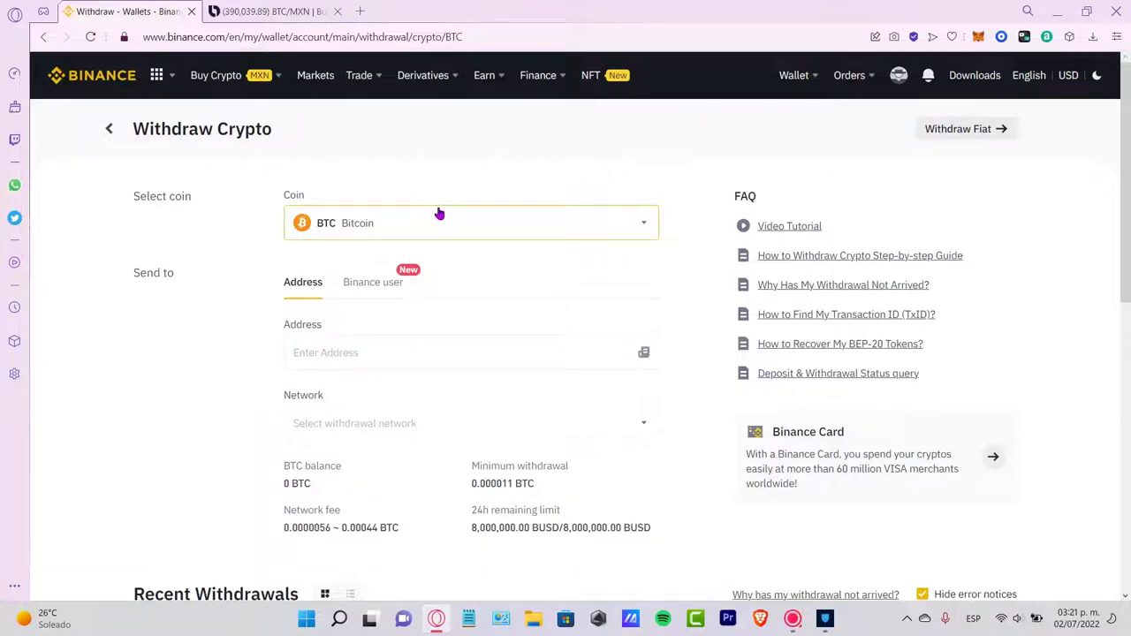
left_click(391, 224)
key("ctrl+Tab")
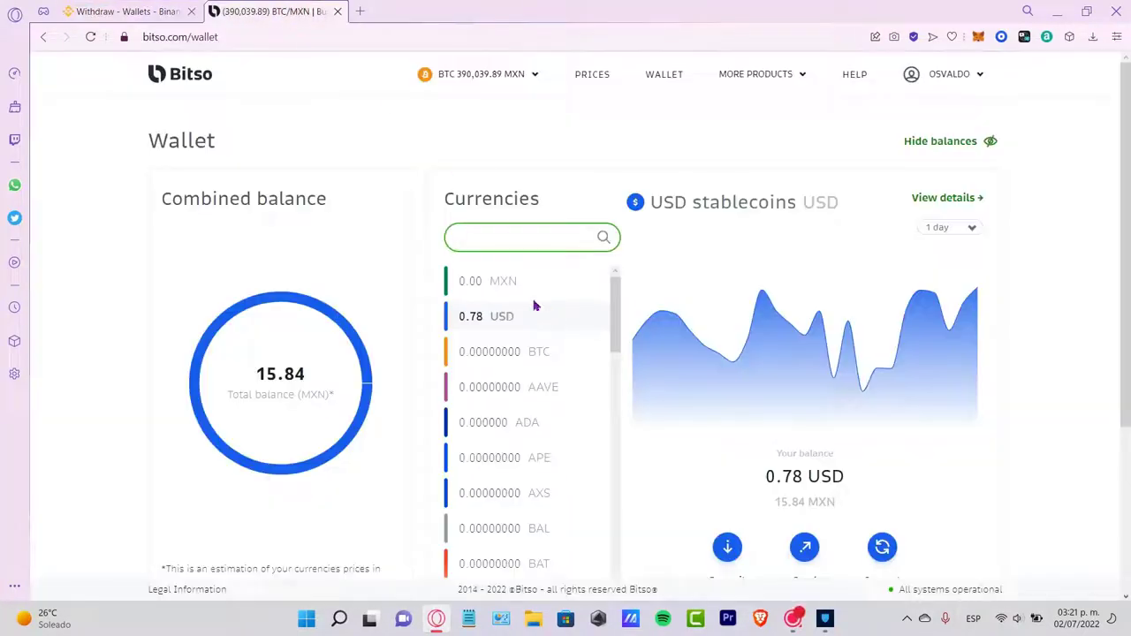
left_click(124, 11)
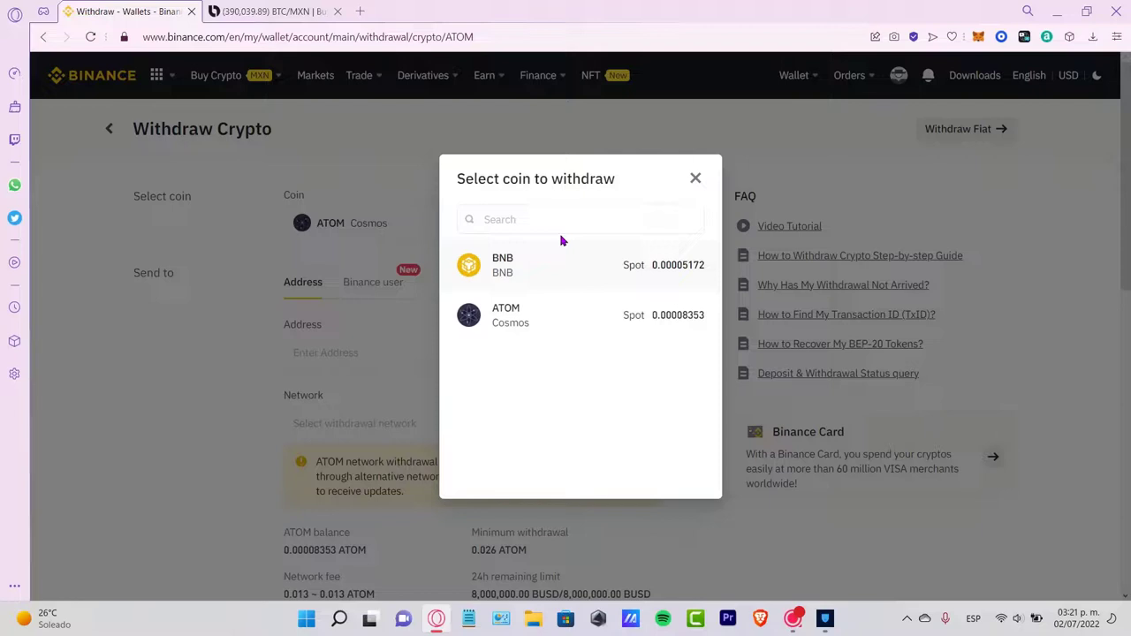
type("usd")
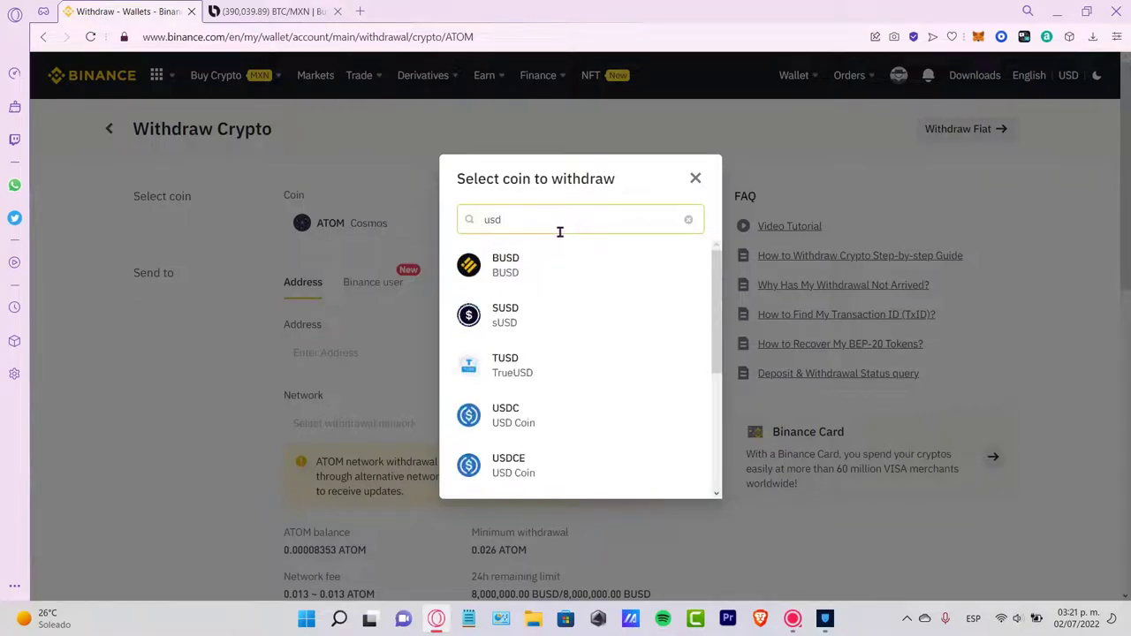
left_click(508, 415)
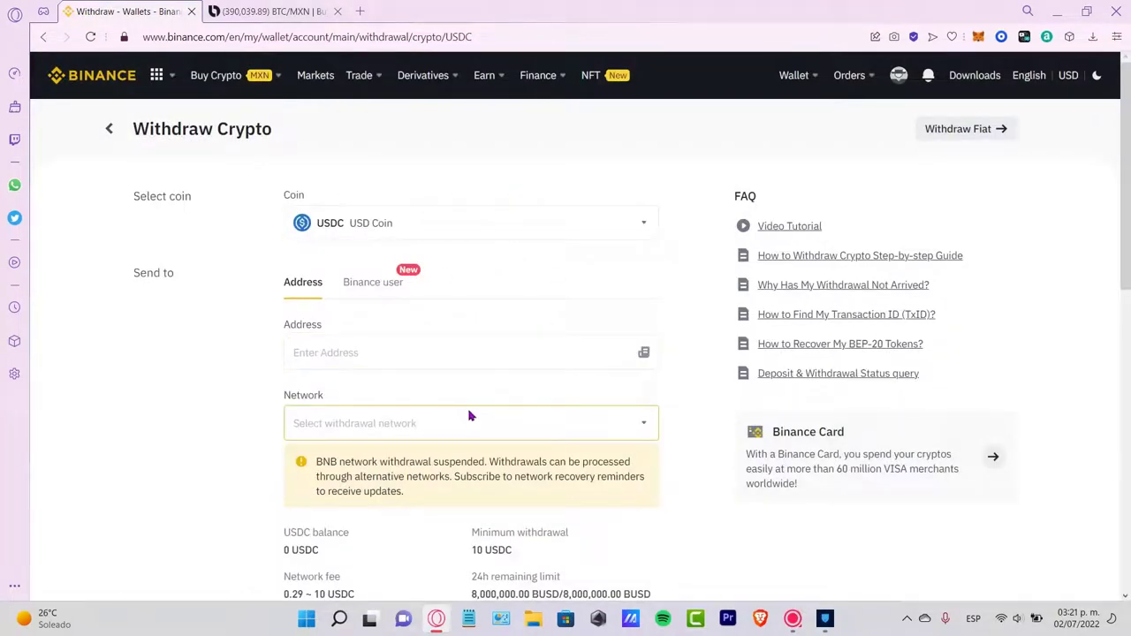
scroll(526, 471, "down", 2)
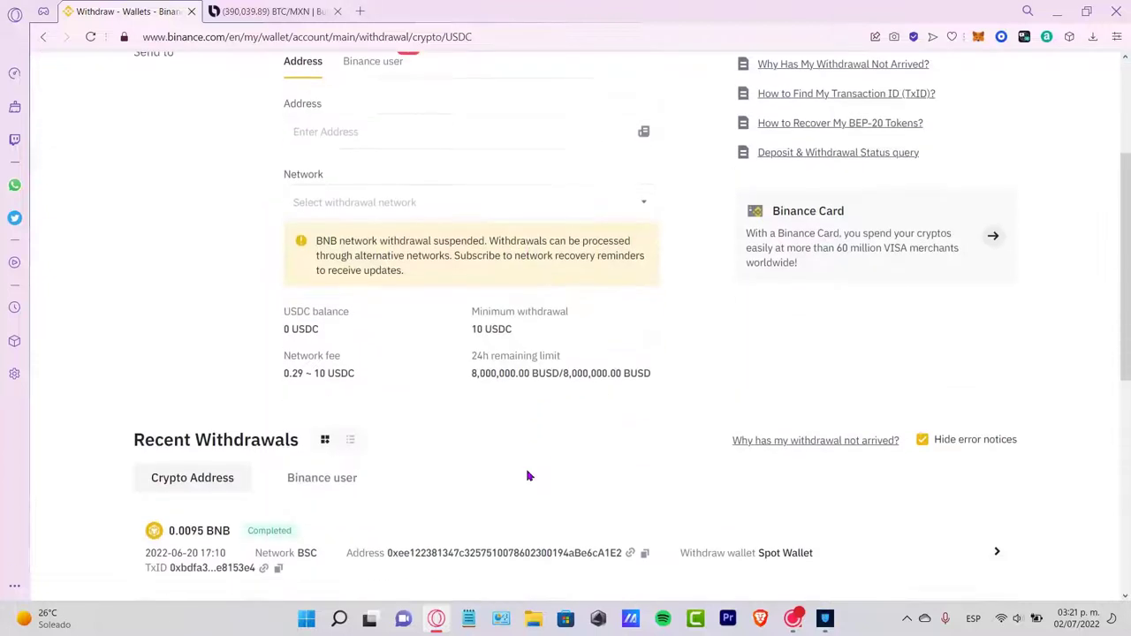
left_click(269, 13)
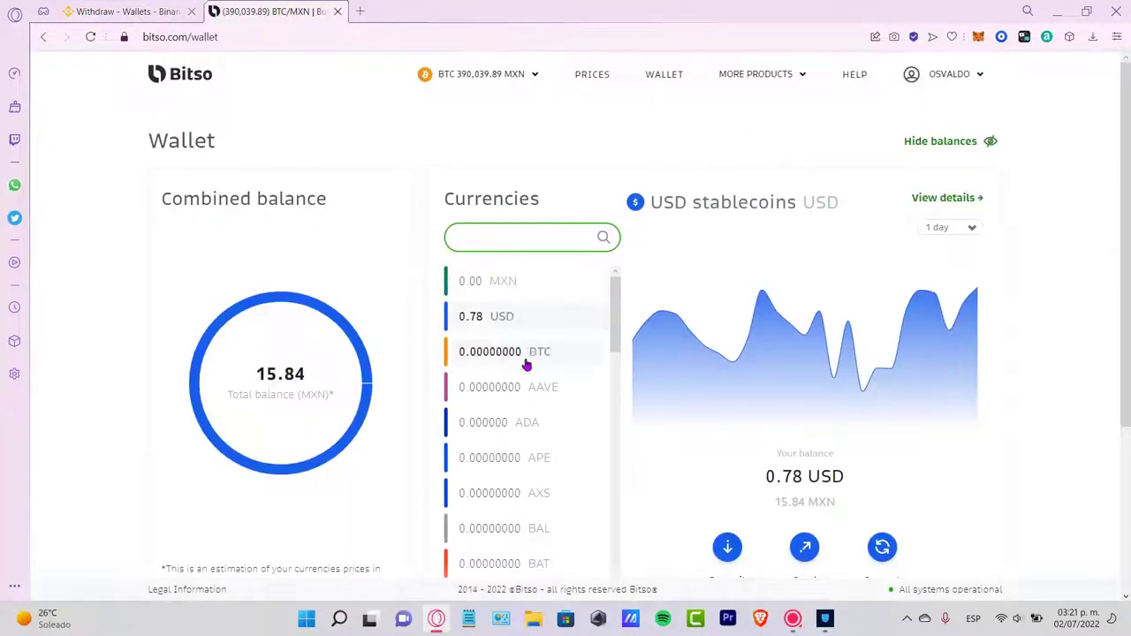
Step: Find the USD stablecoins balance in Bitso and open its deposit options
type("usd")
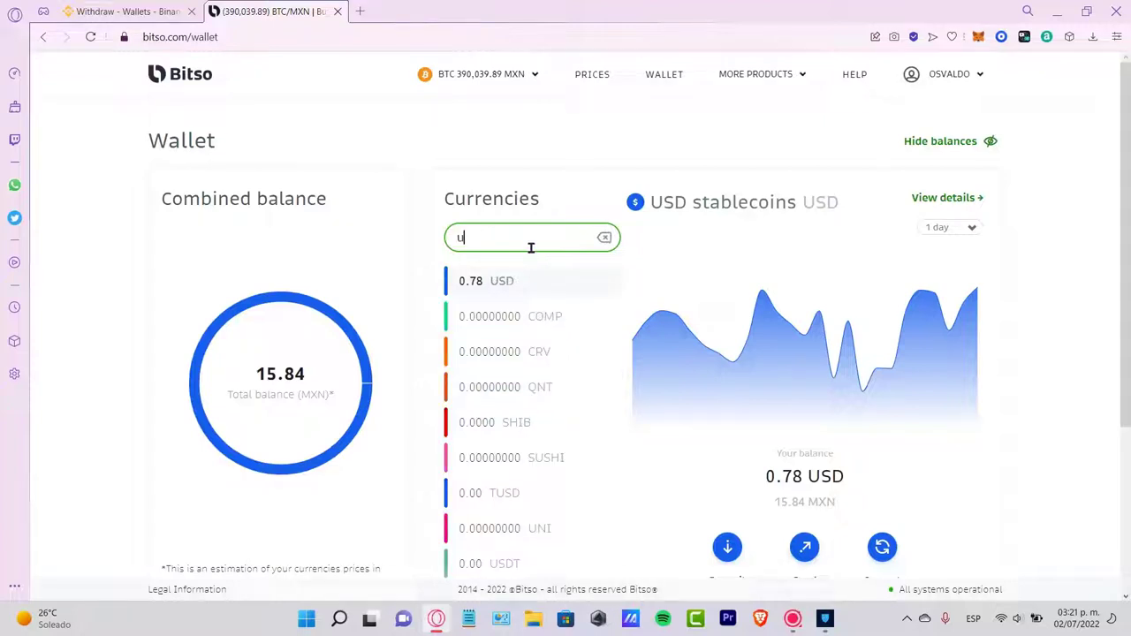
left_click(504, 292)
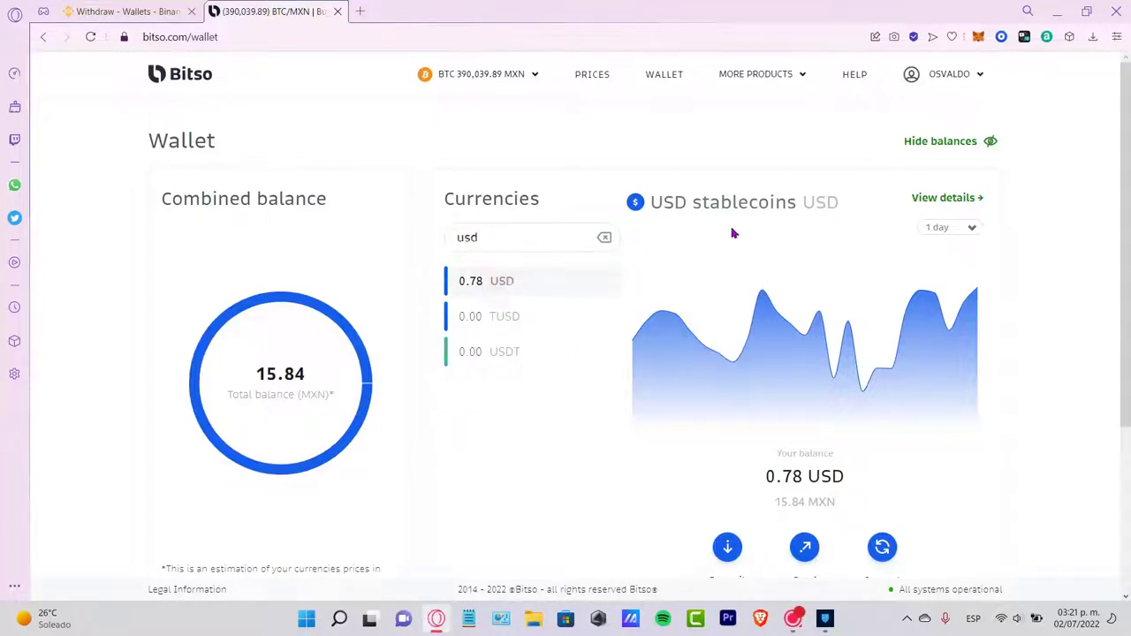
scroll(936, 390, "down", 3)
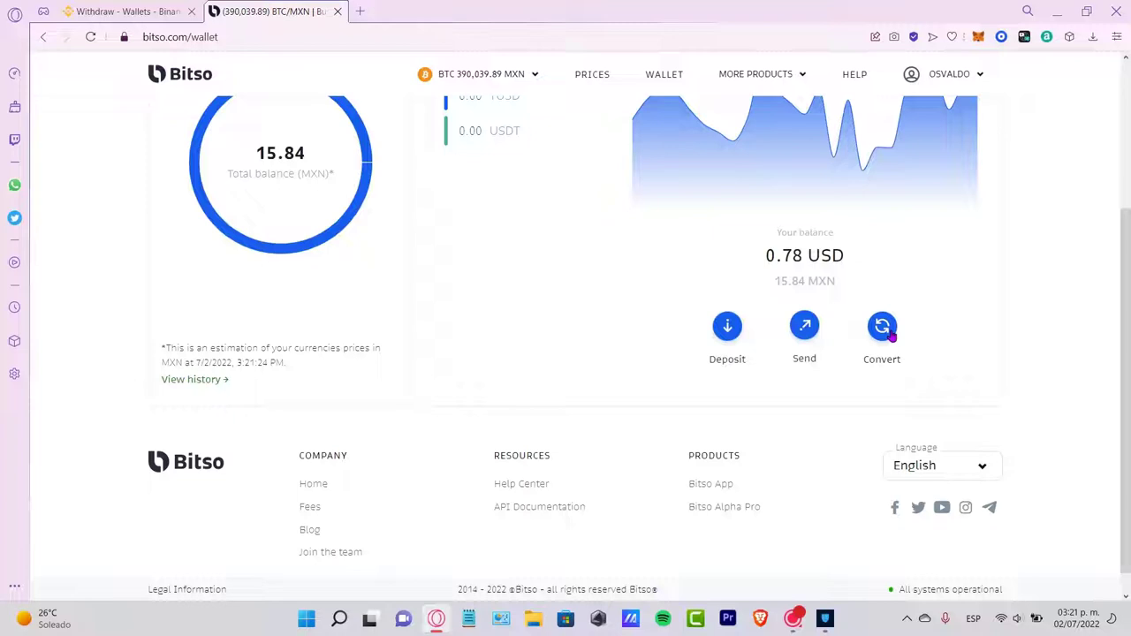
left_click(730, 322)
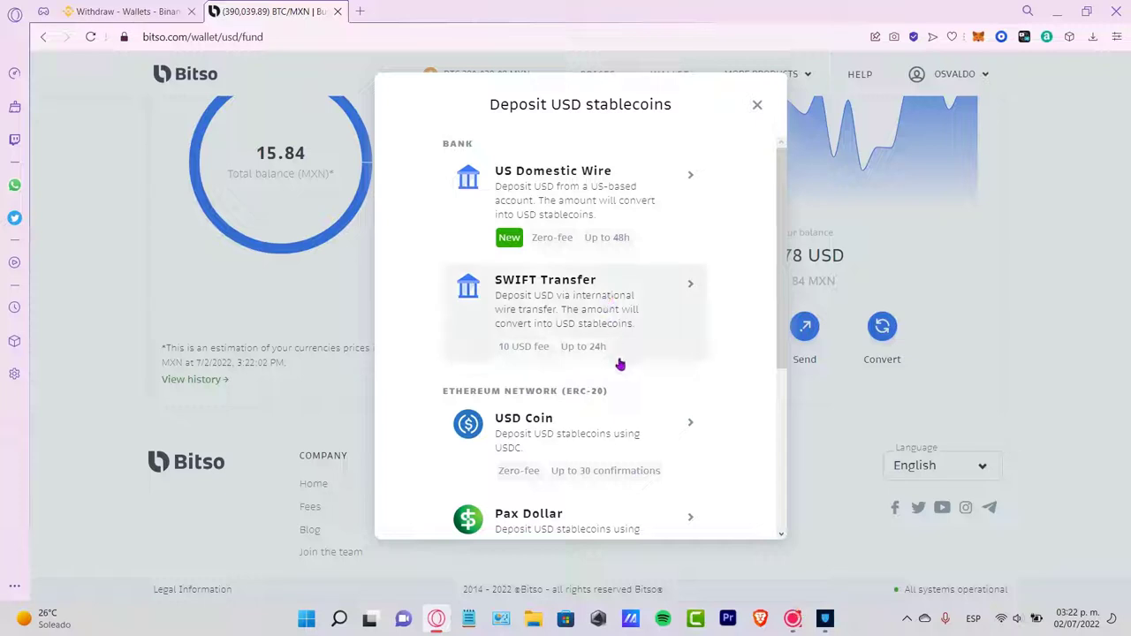
scroll(610, 439, "down", 3)
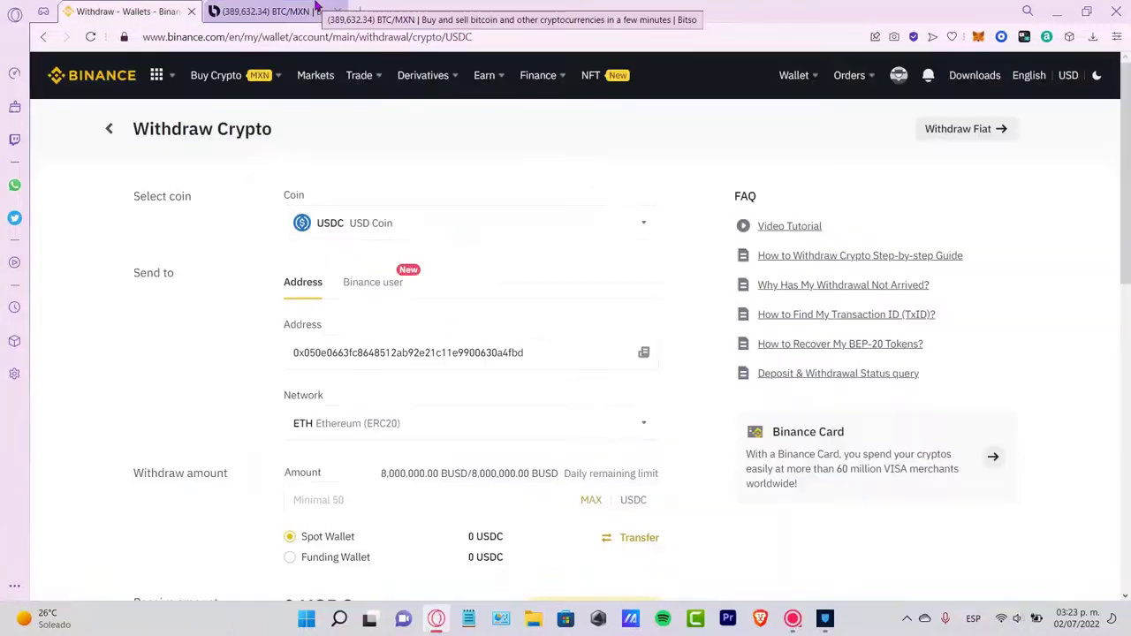
Step: Reveal and copy the USD Coin (Ethereum ERC-20) deposit address for the Binance withdrawal
left_click(318, 11)
left_click(412, 109)
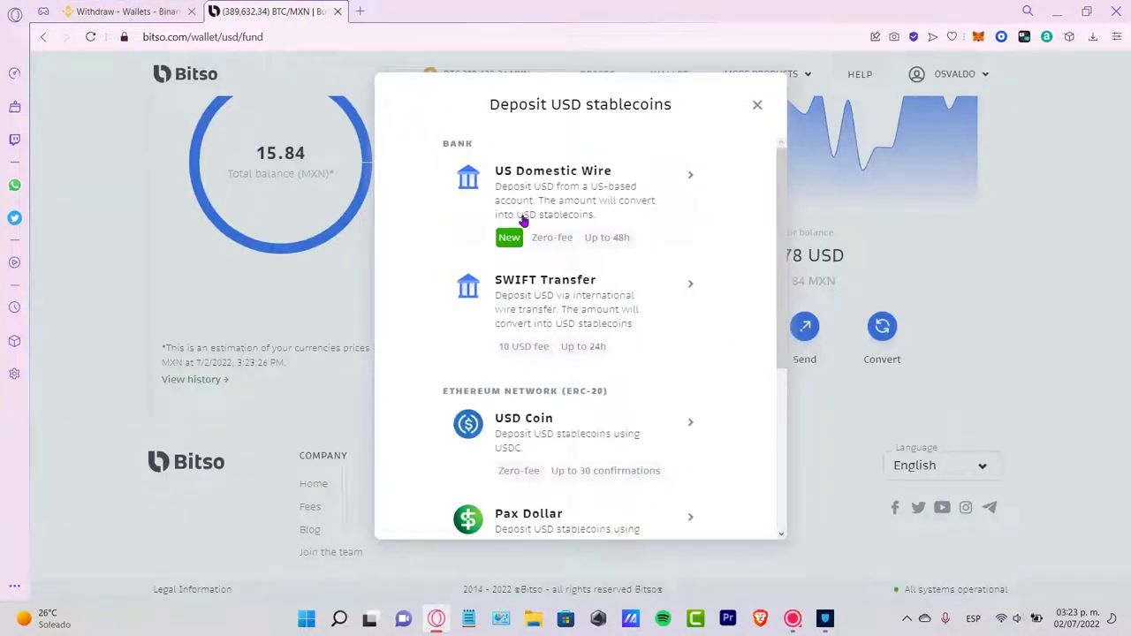
left_click(565, 426)
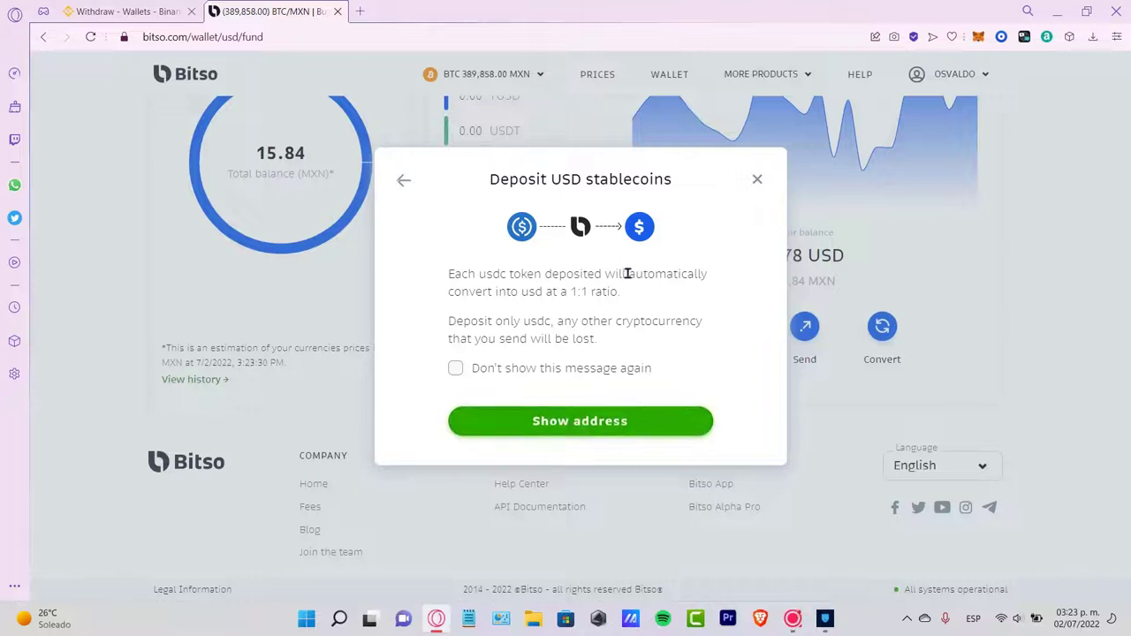
left_click(606, 430)
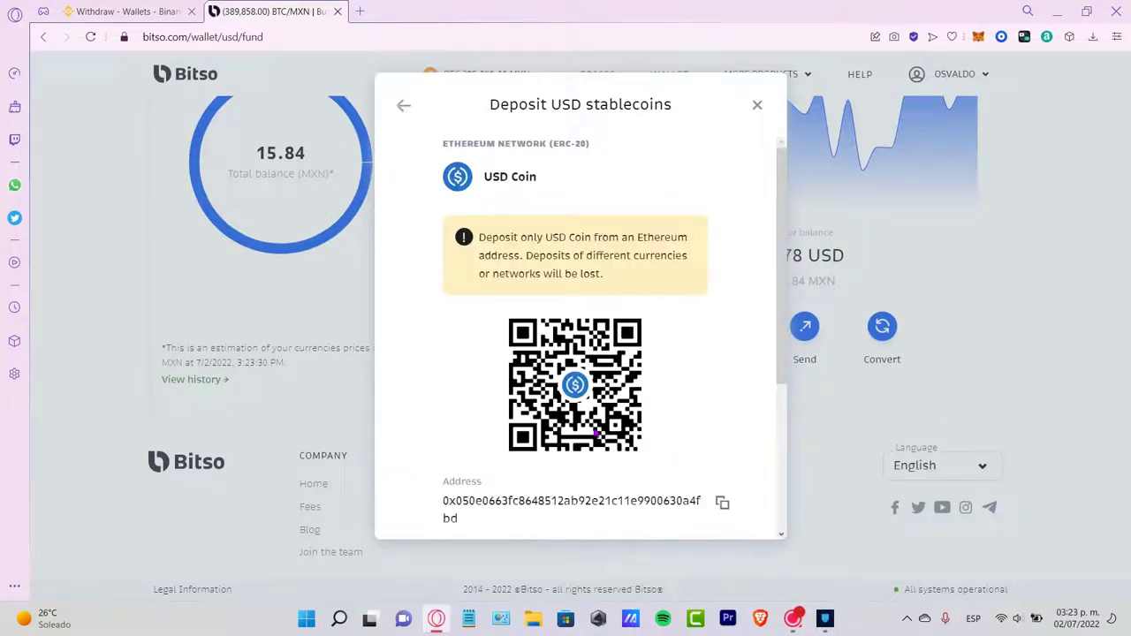
left_click(722, 502)
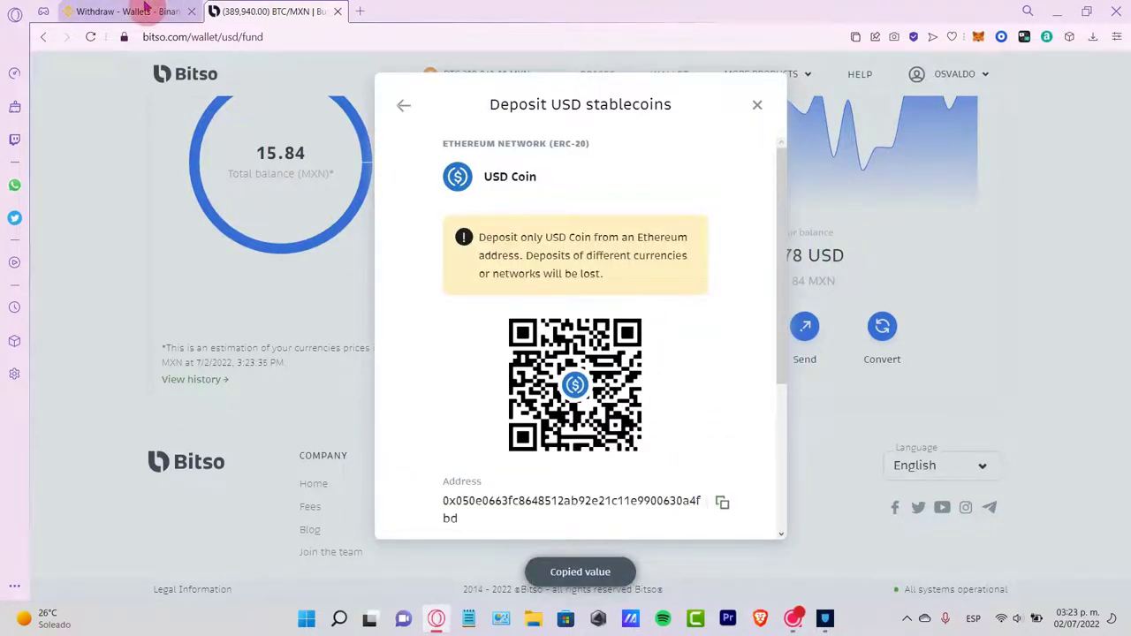
left_click(146, 11)
double_click(434, 339)
Step: Keep Ethereum (ERC20) as the withdrawal network
left_click(520, 433)
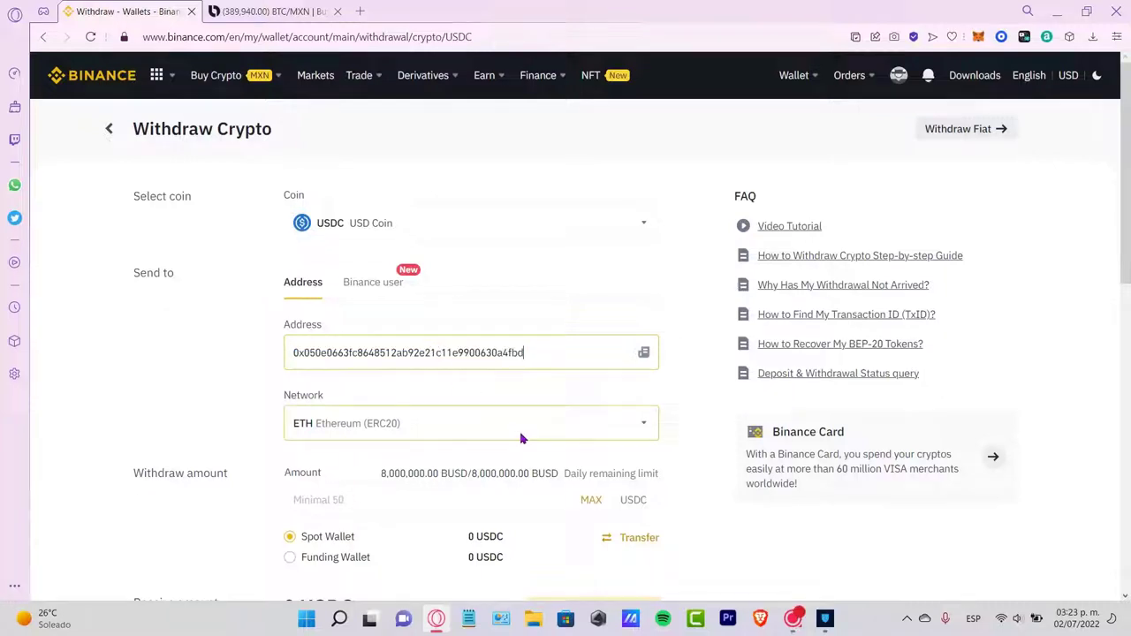
scroll(576, 366, "down", 3)
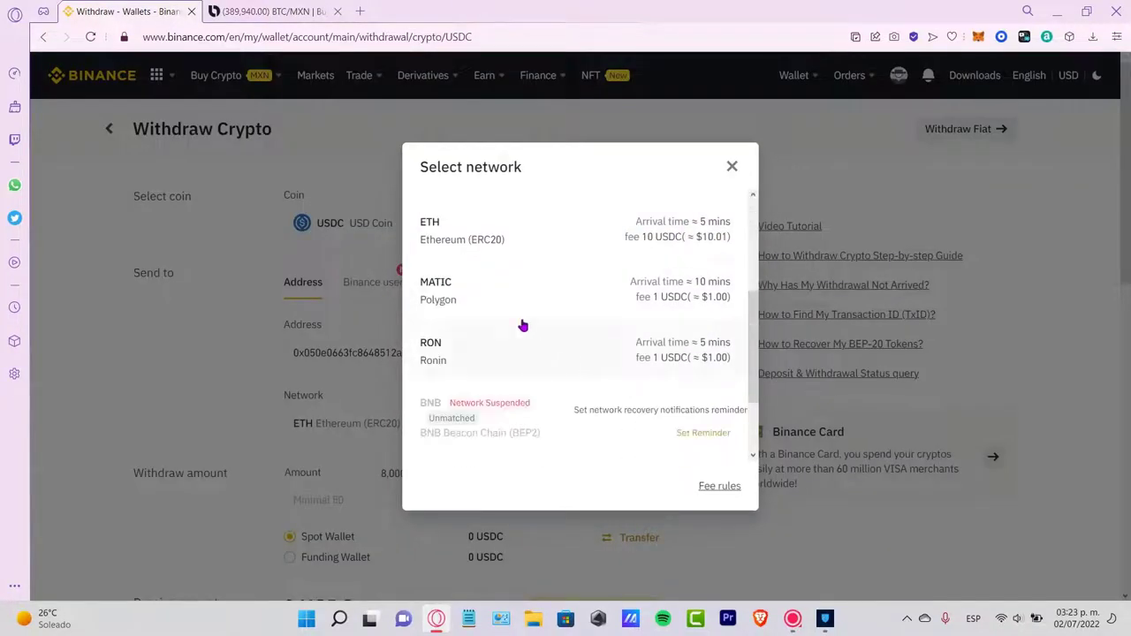
left_click(731, 169)
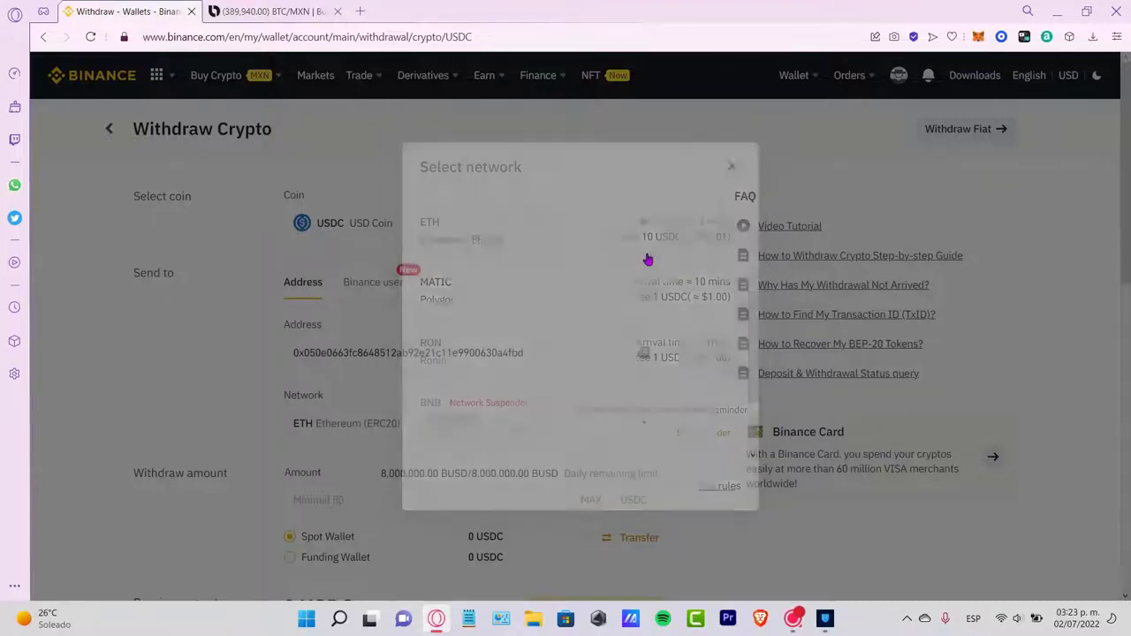
scroll(486, 371, "down", 3)
Step: Try withdrawing 234 USDC, then open the past BNB withdrawal's details
left_click(388, 291)
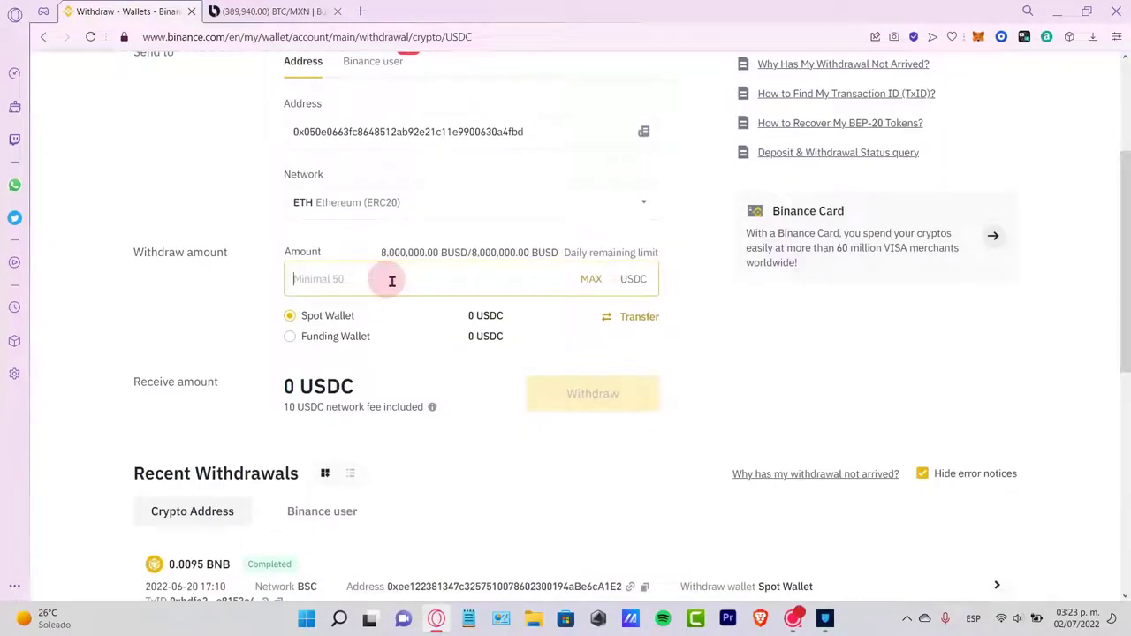
type("234")
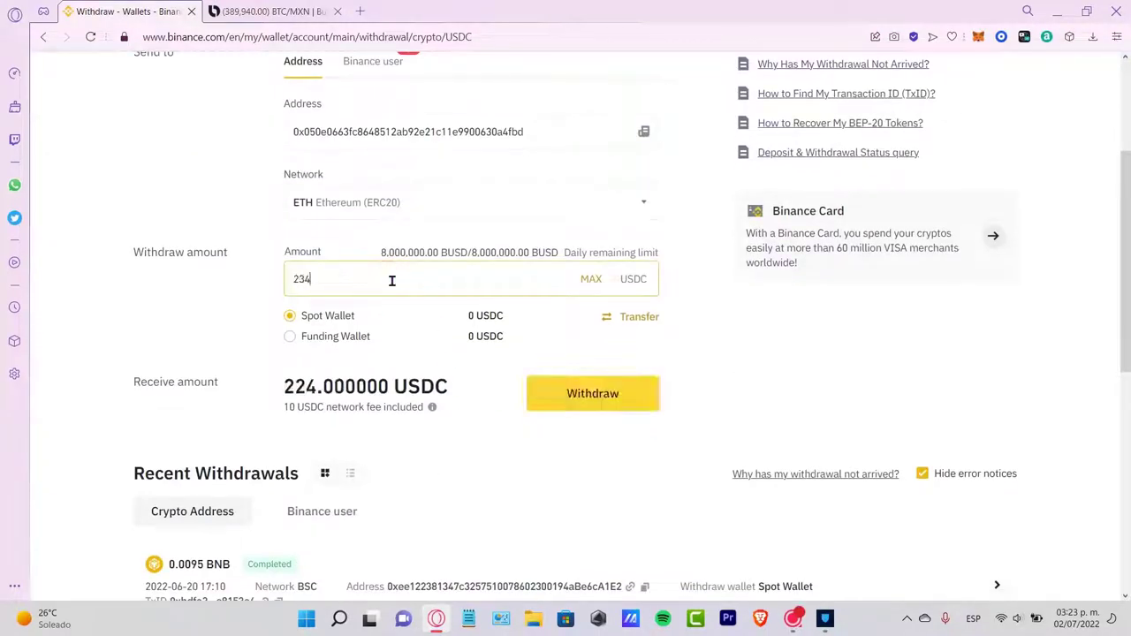
left_click(587, 400)
left_click(460, 375)
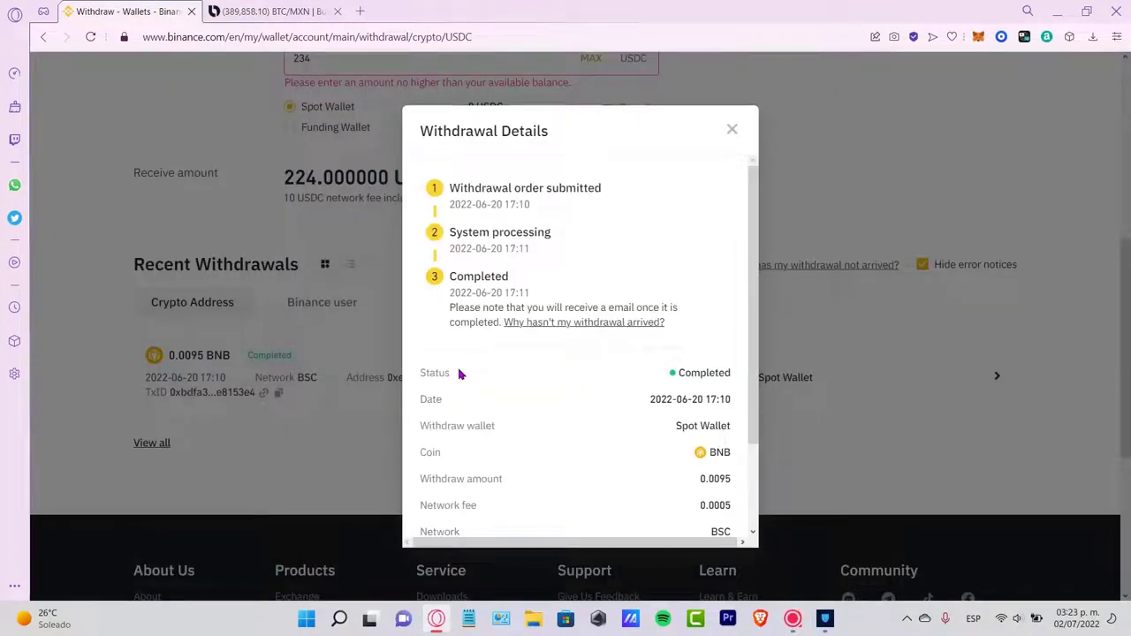
Step: Review the completed 0.0095 BNB withdrawal's details, selecting and scrolling its text
left_click_drag(498, 131, 550, 130)
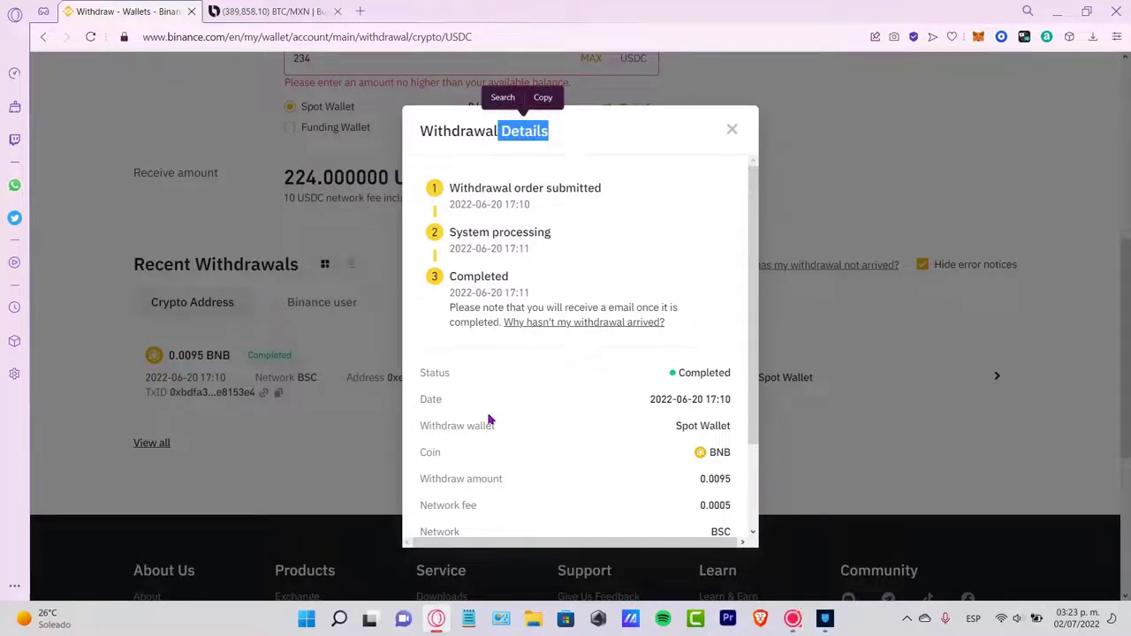
left_click_drag(668, 372, 714, 380)
left_click(714, 379)
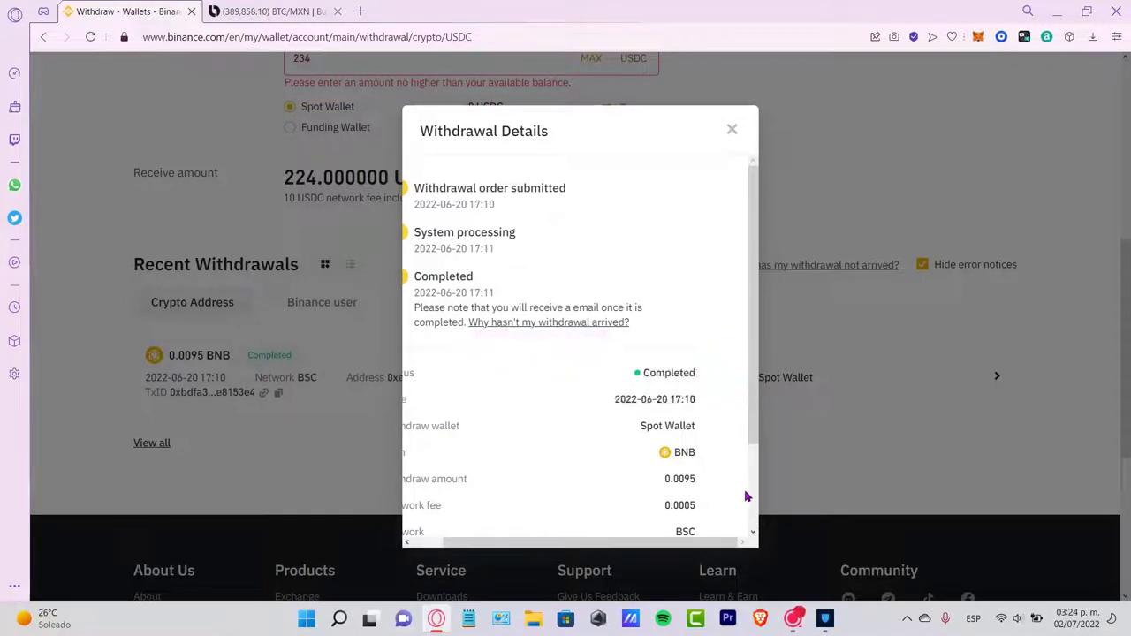
left_click_drag(669, 540, 634, 541)
left_click_drag(757, 422, 751, 535)
left_click(255, 10)
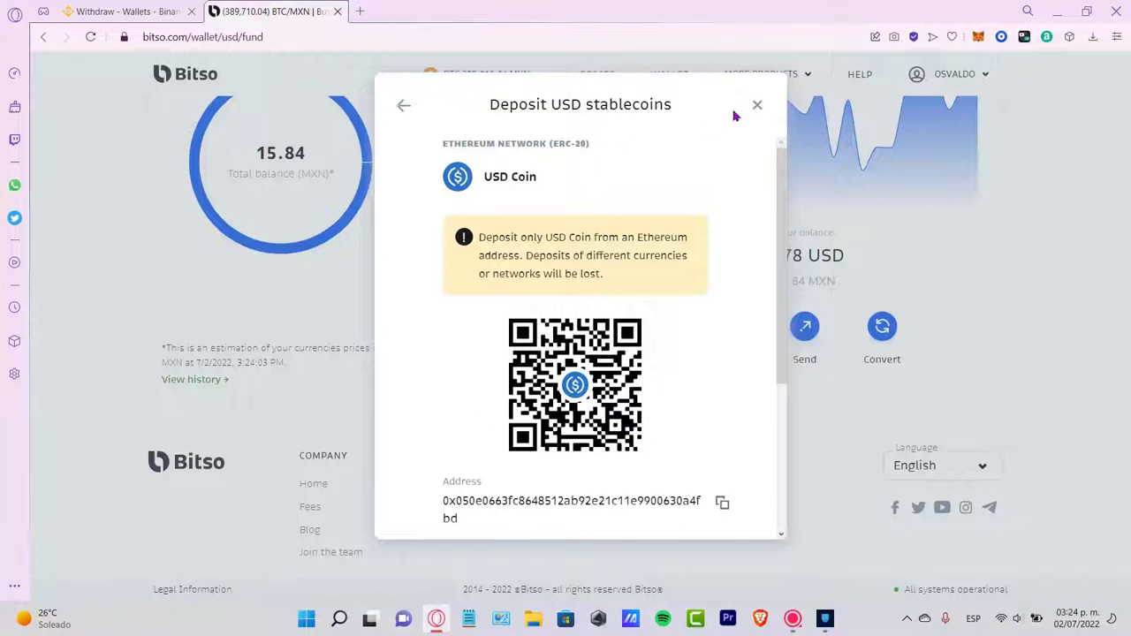
Step: Close Bitso's deposit dialog and confirm the BNB transaction's Success status on BscScan
left_click(758, 104)
scroll(331, 305, "up", 3)
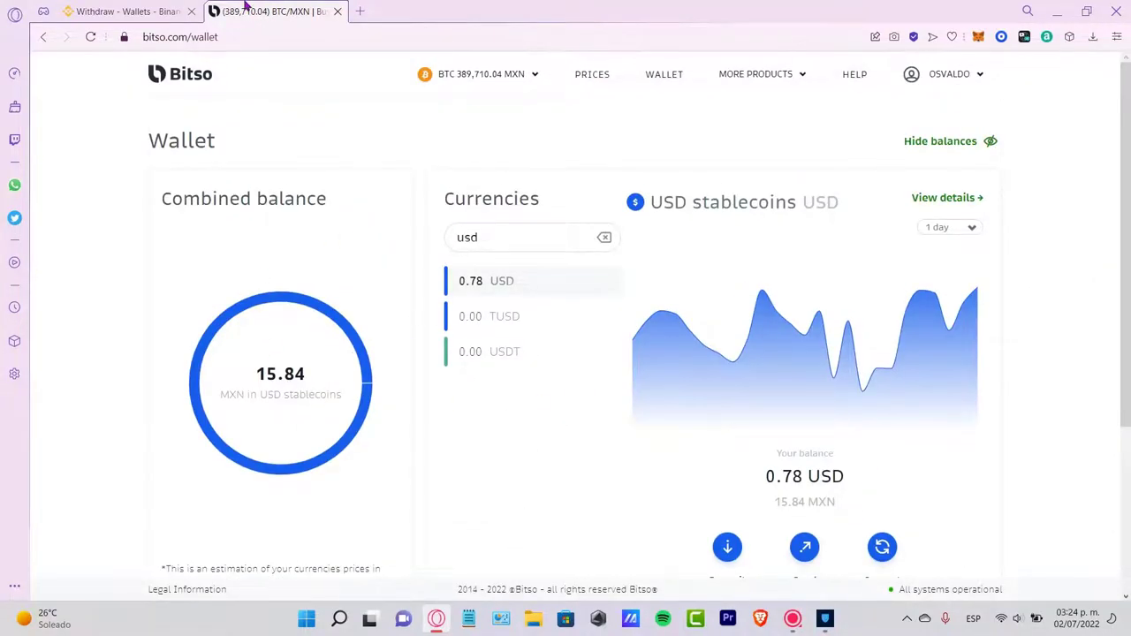
left_click(124, 10)
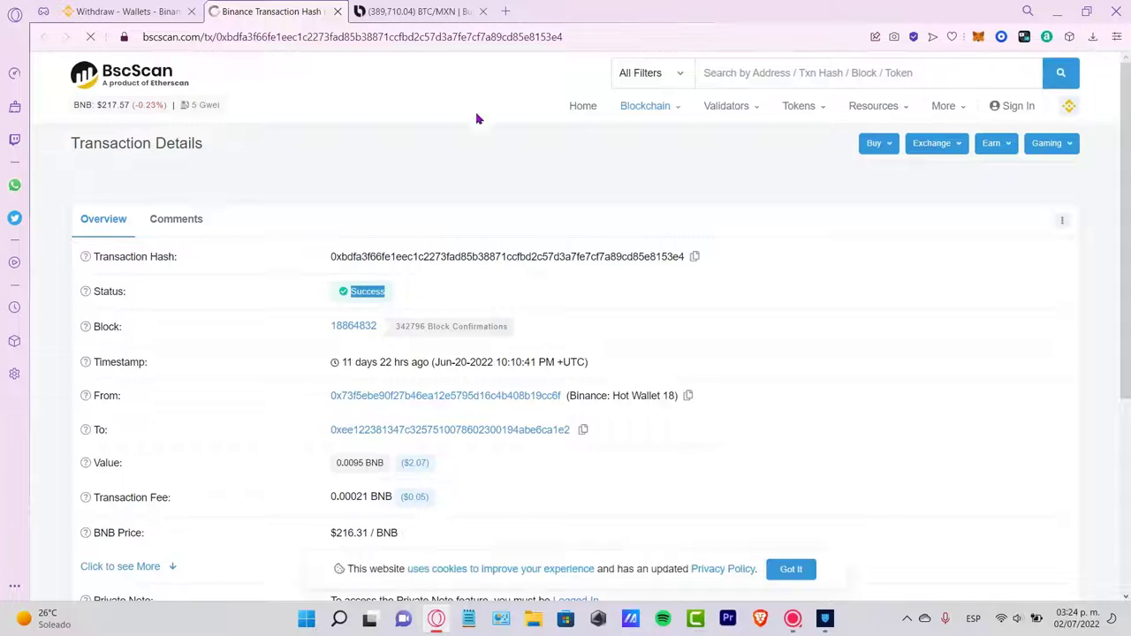
left_click(416, 10)
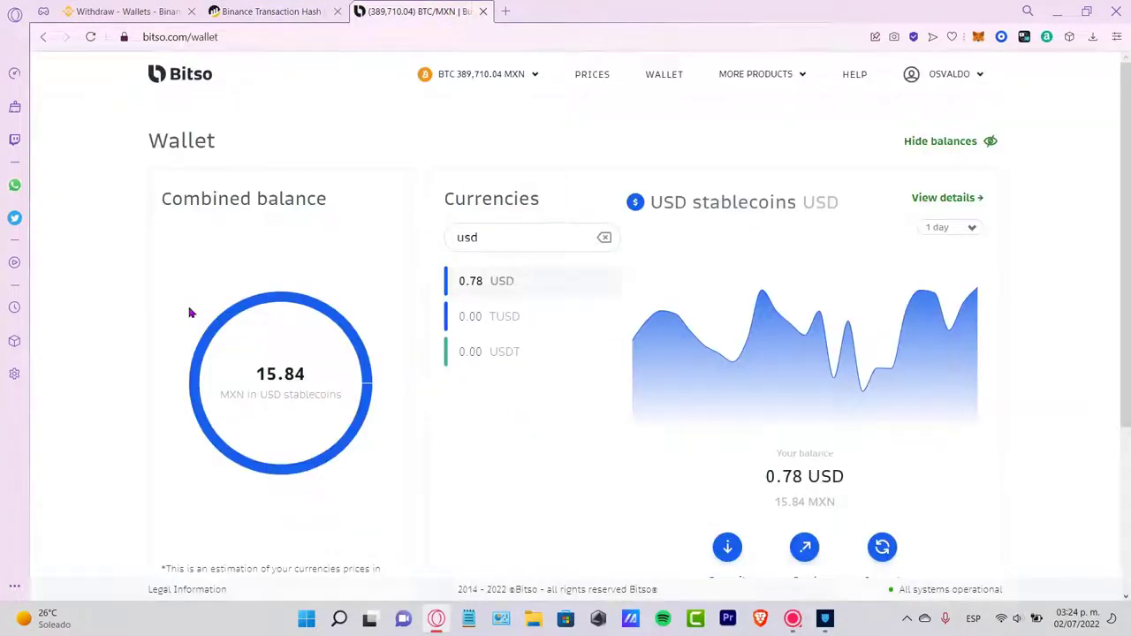